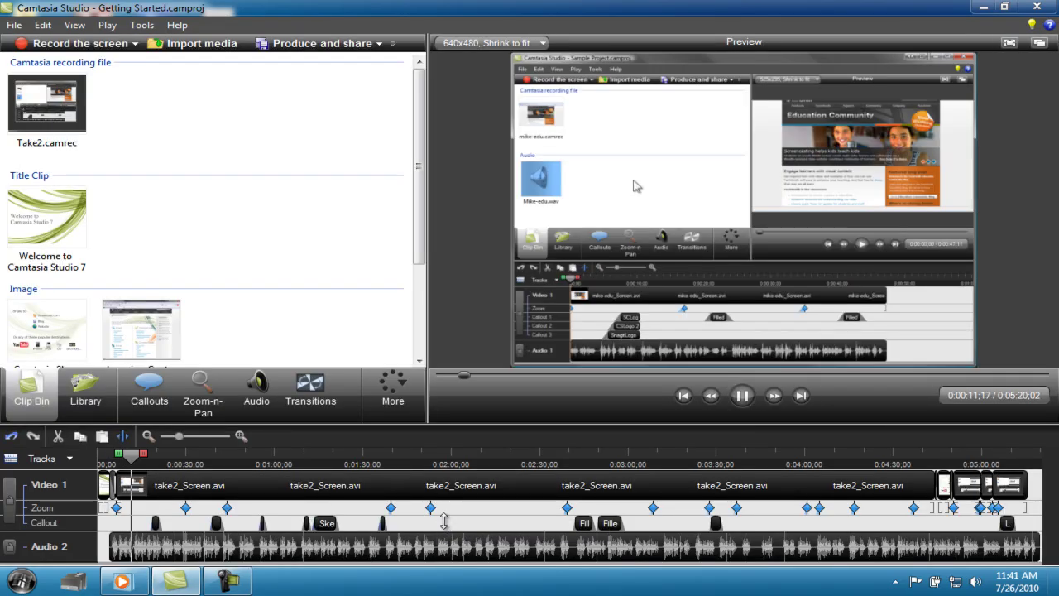
Stop the Camtasia preview playback and close Camtasia Studio
{"action": "left_click", "coordinate": [743, 396]}
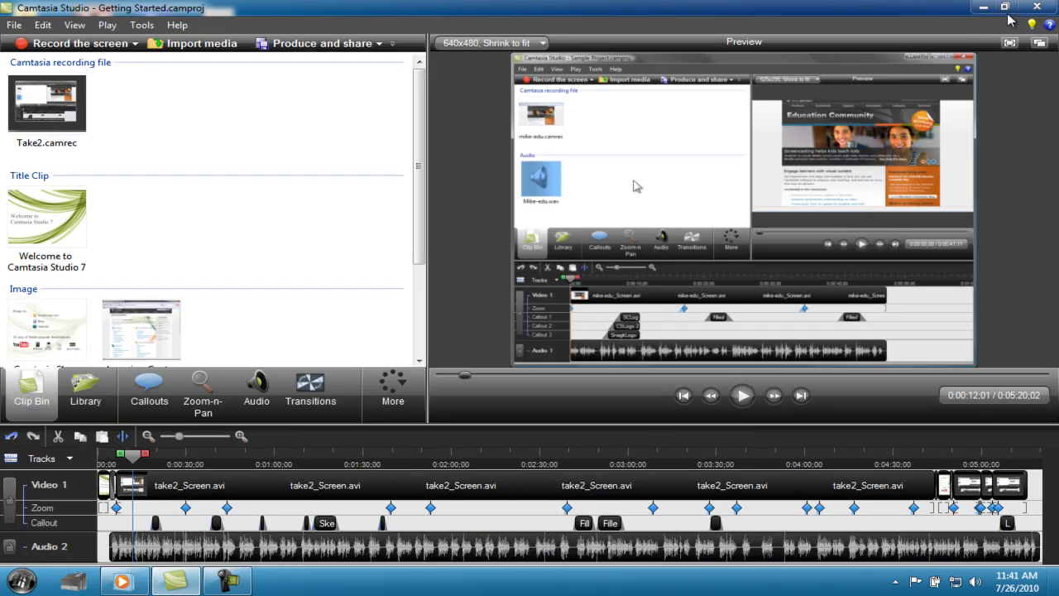
{"action": "left_click", "coordinate": [1036, 7]}
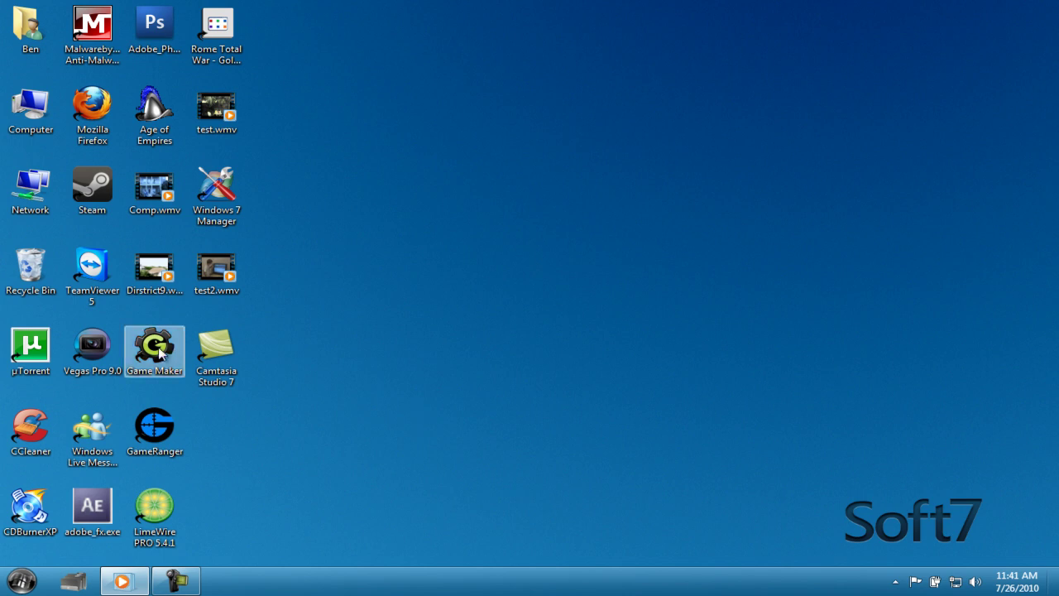
Launch Vegas Pro 9.0 on an empty project and bring up the File menu
{"action": "double_click", "coordinate": [92, 347]}
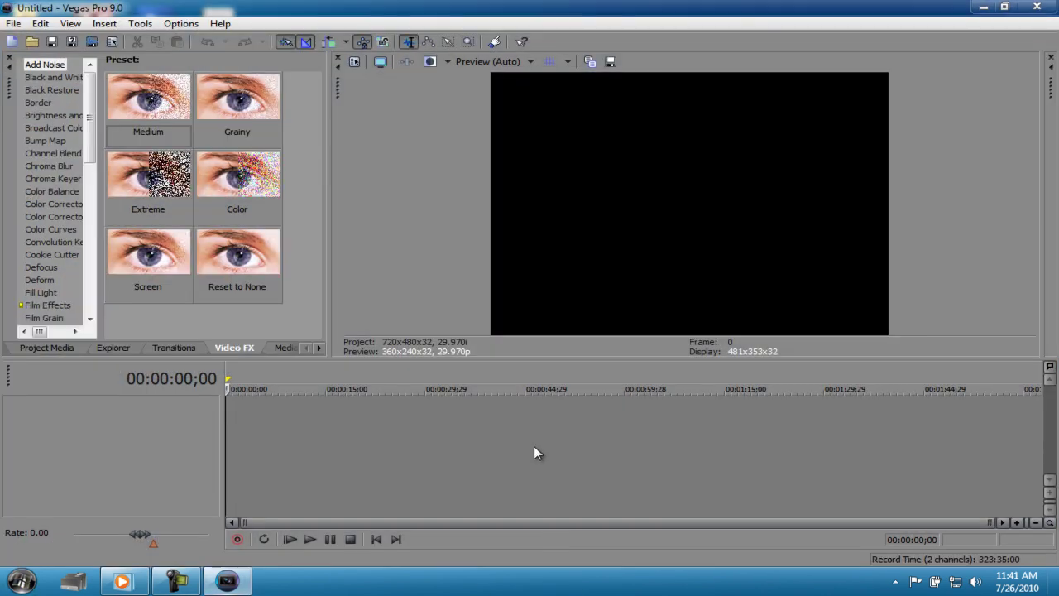
{"action": "left_click", "coordinate": [13, 23]}
Import FaceBook01.jpg from Libraries > Pictures into the project media
{"action": "left_click", "coordinate": [466, 151]}
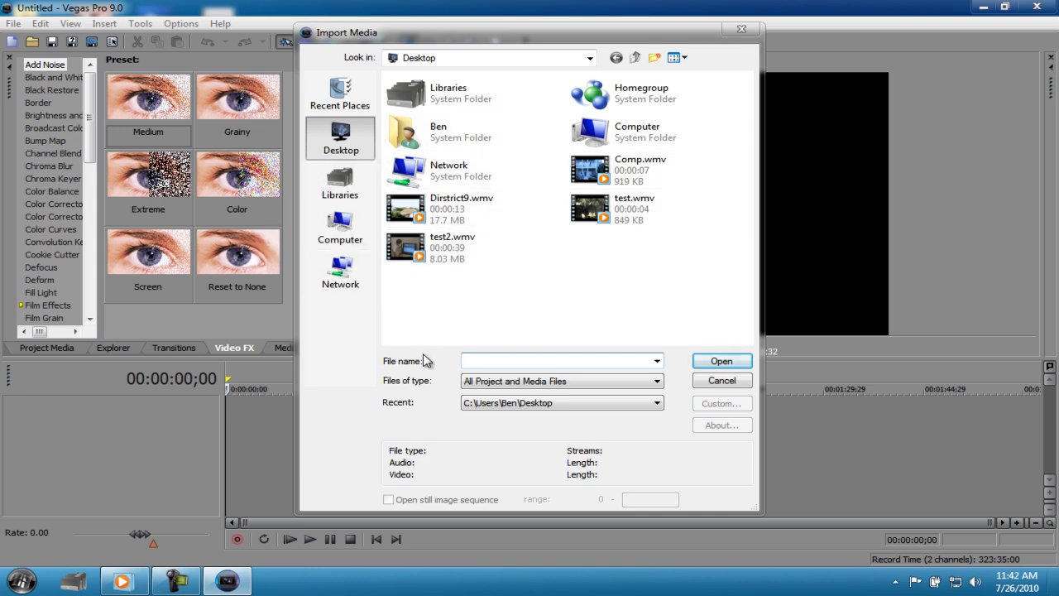
{"action": "left_click", "coordinate": [894, 582]}
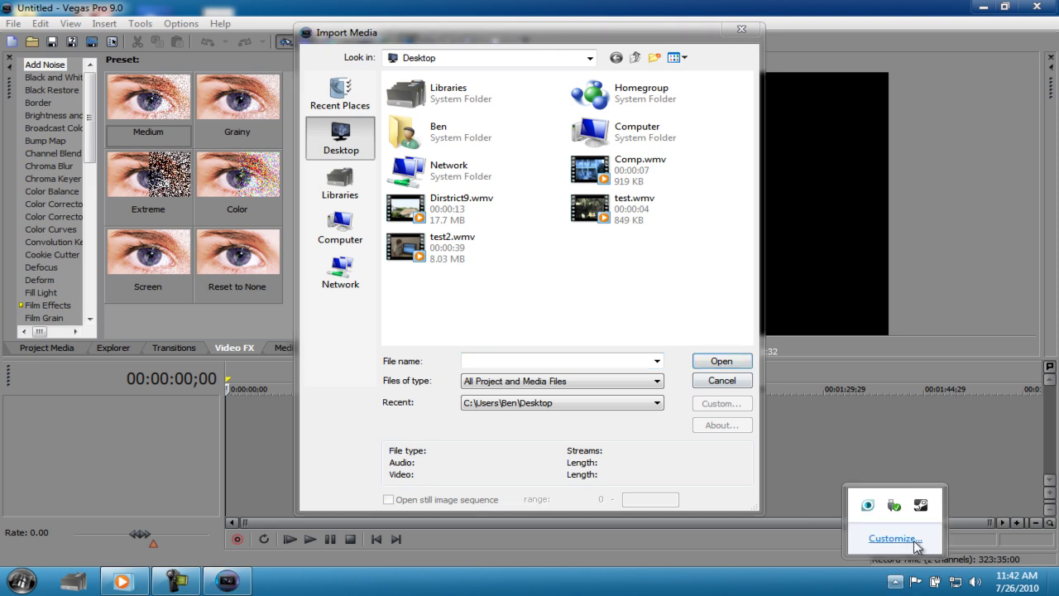
{"action": "left_click", "coordinate": [867, 505]}
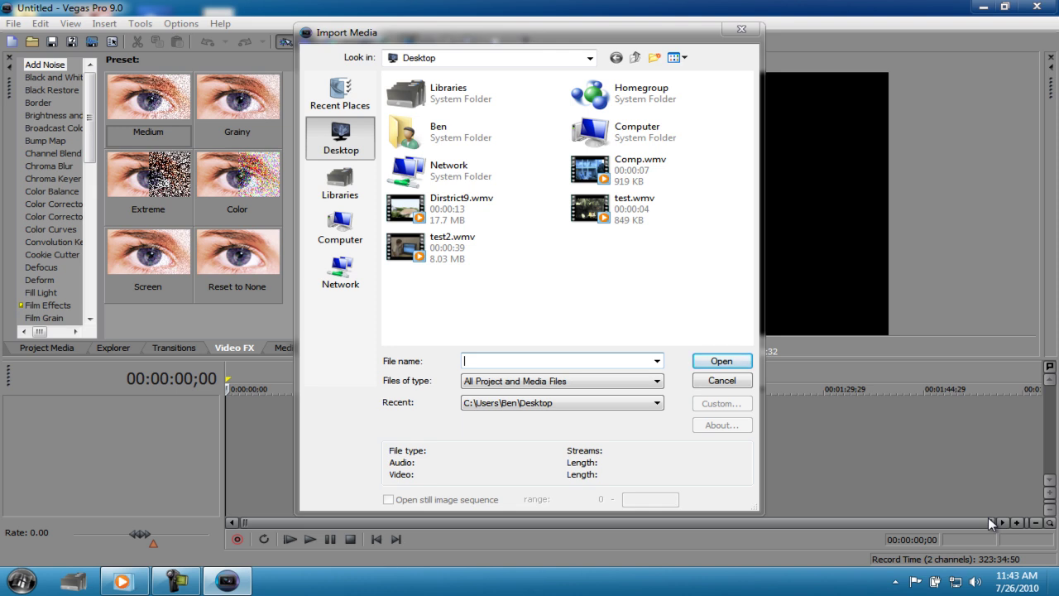
{"action": "left_click", "coordinate": [351, 180]}
{"action": "double_click", "coordinate": [432, 144]}
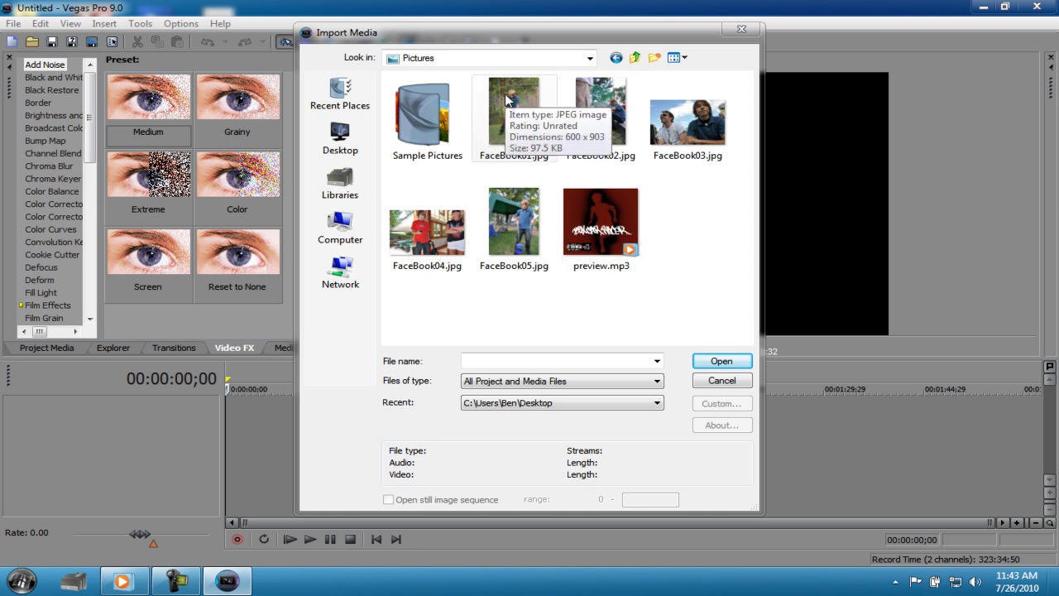
{"action": "left_click", "coordinate": [506, 100]}
{"action": "double_click", "coordinate": [506, 99]}
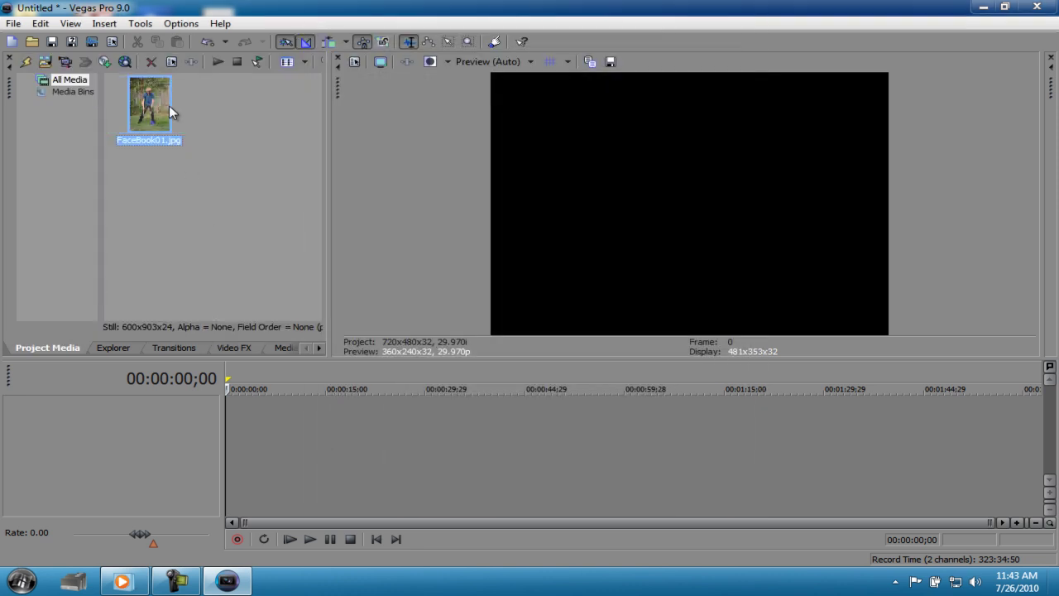
Place FaceBook01.jpg on a new video track at the start, widen the preview, and zoom the timeline
{"action": "left_click_drag", "start_coordinate": [225, 406], "coordinate": [228, 407]}
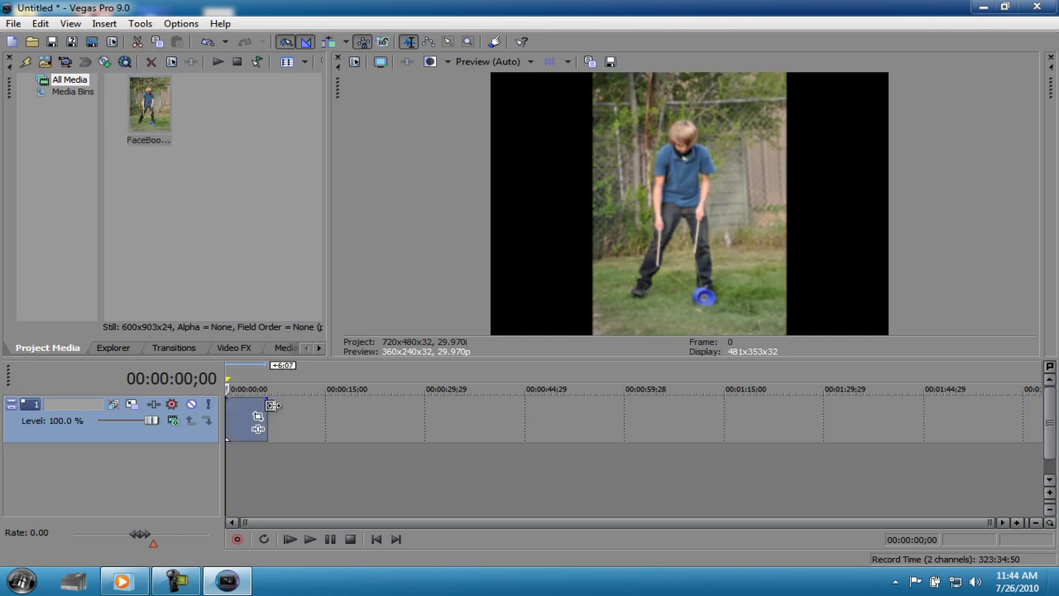
{"action": "left_click", "coordinate": [252, 382]}
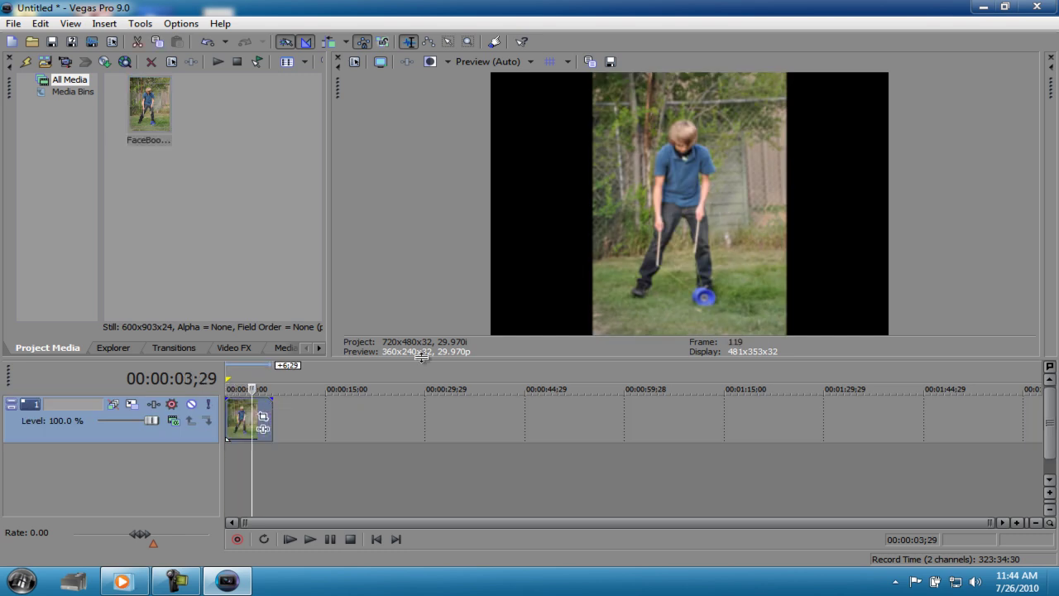
{"action": "left_click_drag", "start_coordinate": [334, 286], "coordinate": [269, 285]}
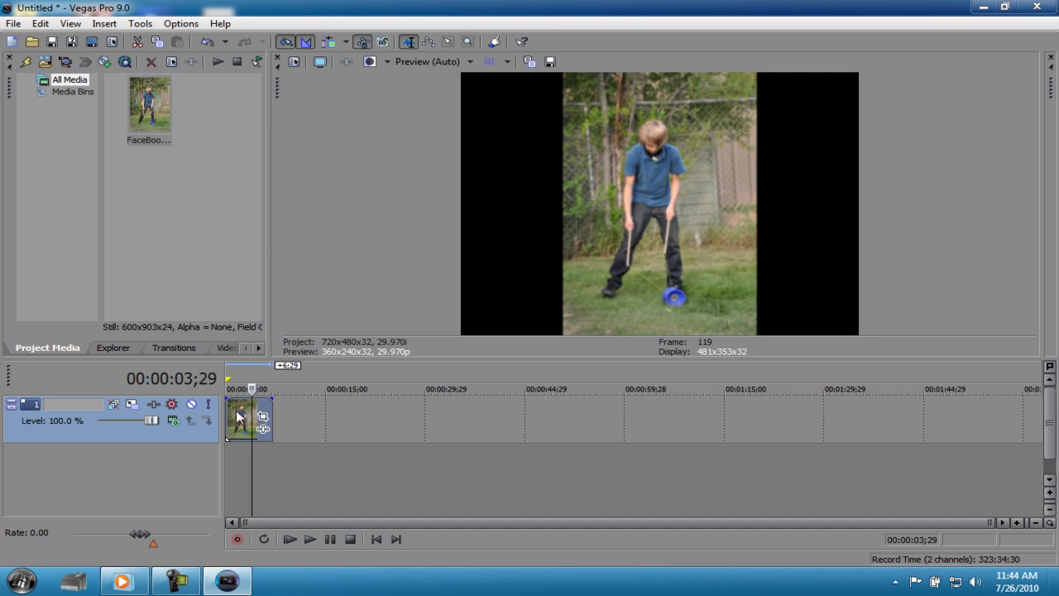
{"action": "left_click", "coordinate": [245, 378]}
{"action": "scroll", "coordinate": [246, 379], "scroll_direction": "up", "scroll_amount": 1}
{"action": "scroll", "coordinate": [246, 379], "scroll_direction": "up", "scroll_amount": 3}
{"action": "scroll", "coordinate": [246, 379], "scroll_direction": "up", "scroll_amount": 2}
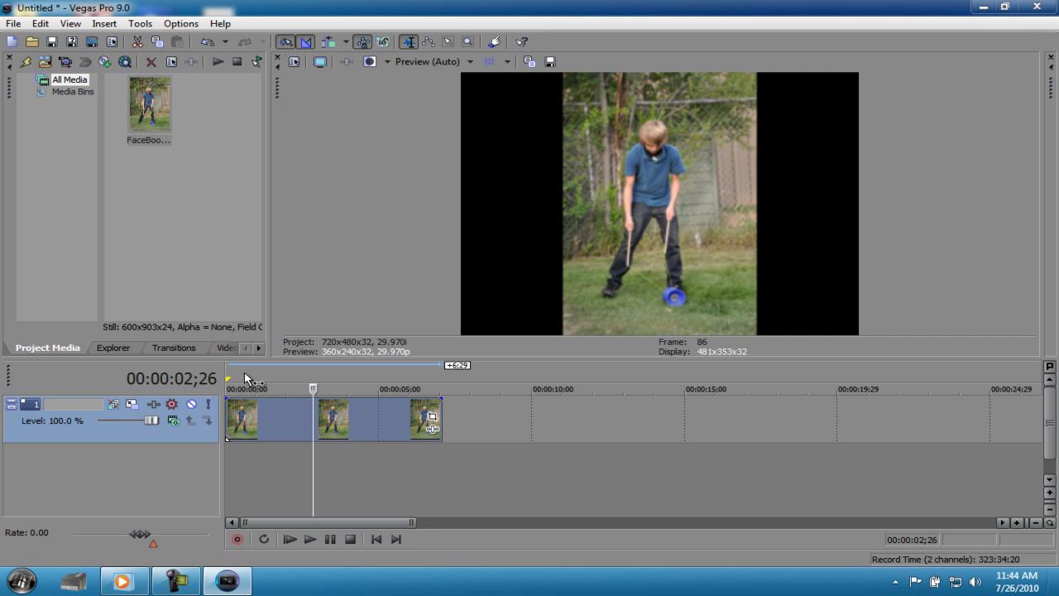
Add Gradient Map, Gaussian Blur and Chroma Keyer to the photo's Event FX chain
{"action": "left_click", "coordinate": [437, 436]}
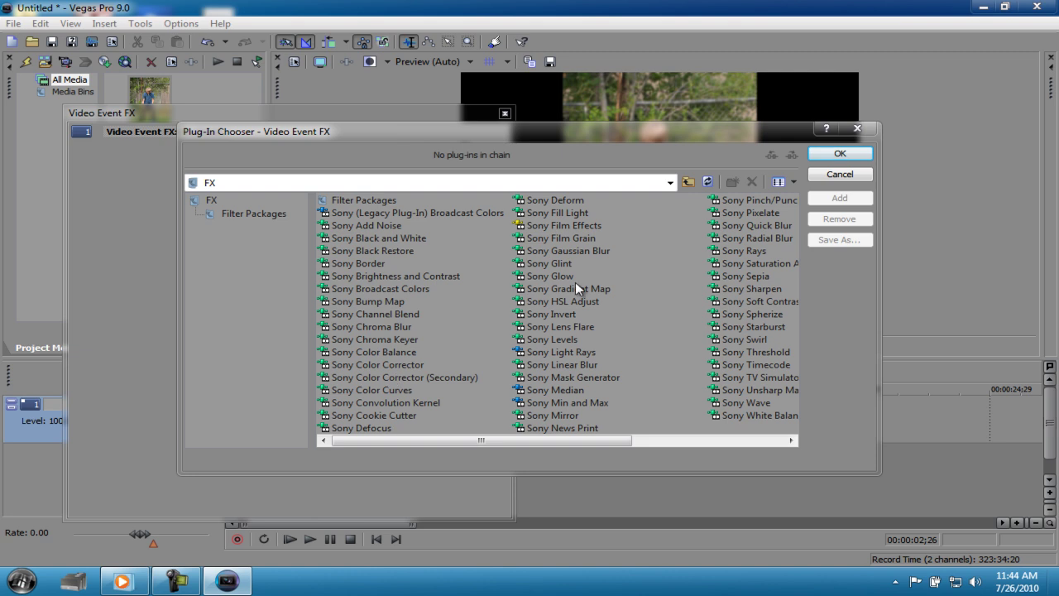
{"action": "double_click", "coordinate": [593, 289]}
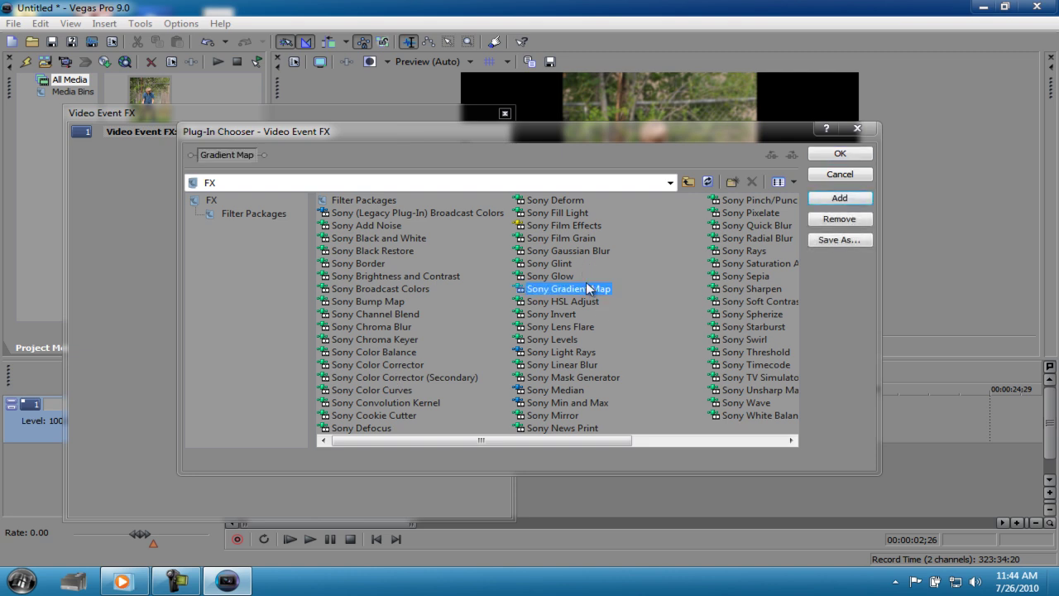
{"action": "double_click", "coordinate": [556, 249]}
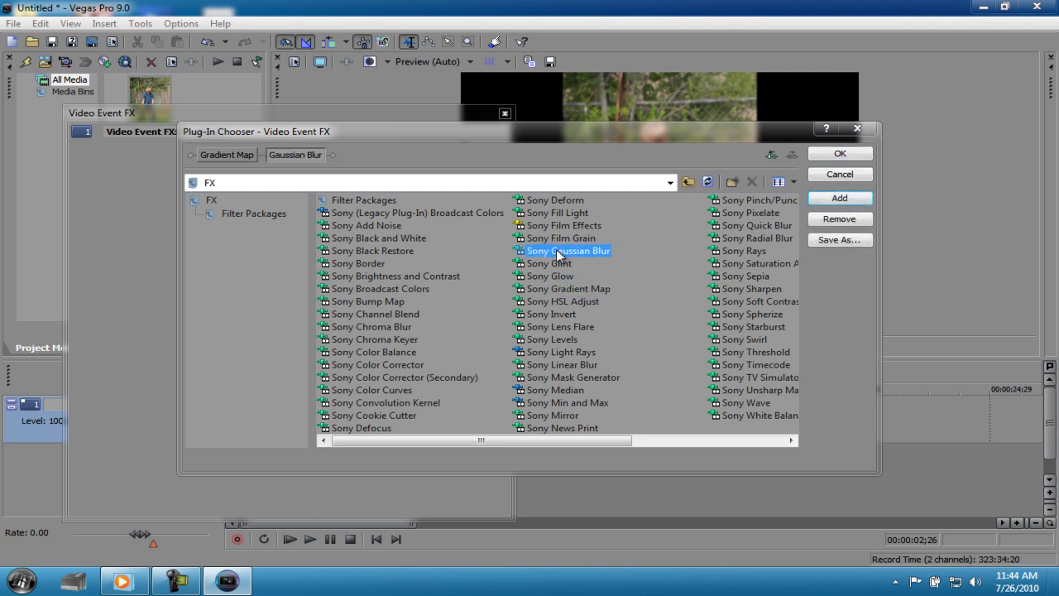
{"action": "double_click", "coordinate": [412, 338]}
{"action": "left_click", "coordinate": [838, 153]}
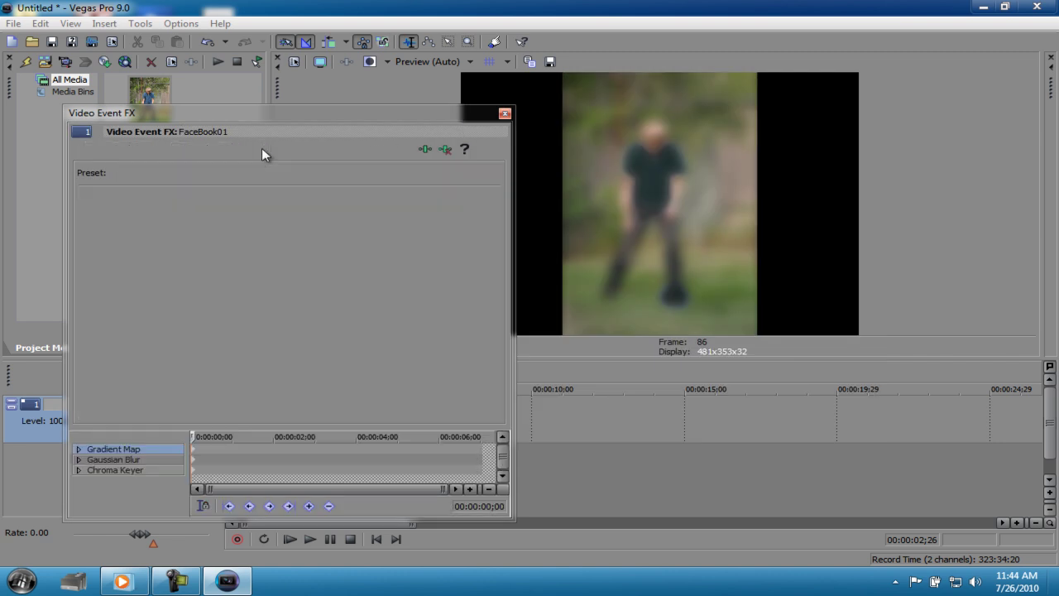
Bypass Chroma Keyer and Gaussian Blur, and set the Gradient Map colour to blue
{"action": "left_click", "coordinate": [260, 148]}
{"action": "left_click", "coordinate": [174, 148]}
{"action": "left_click", "coordinate": [124, 148]}
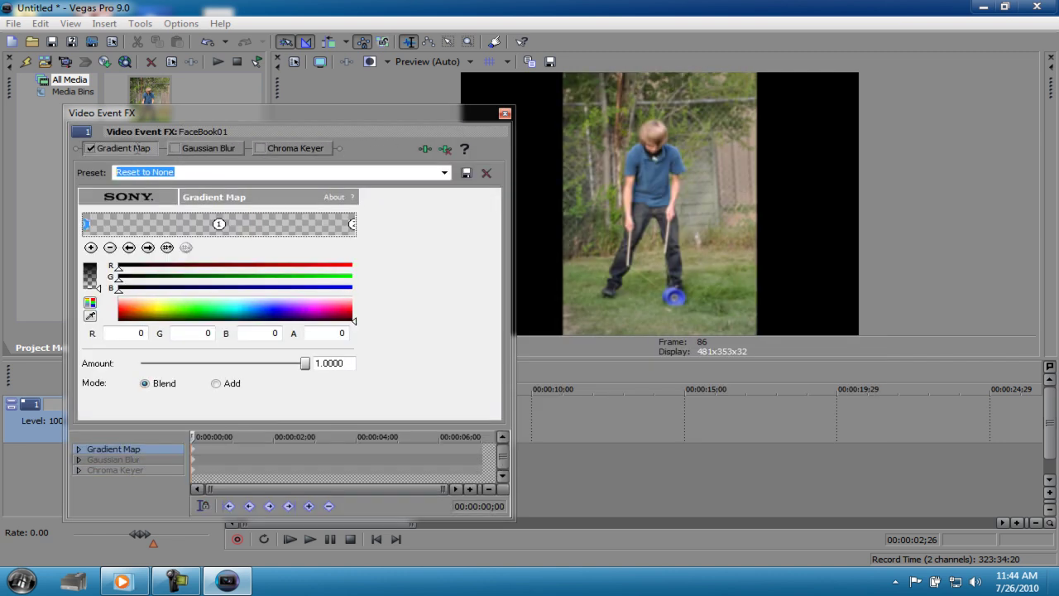
{"action": "left_click", "coordinate": [270, 310]}
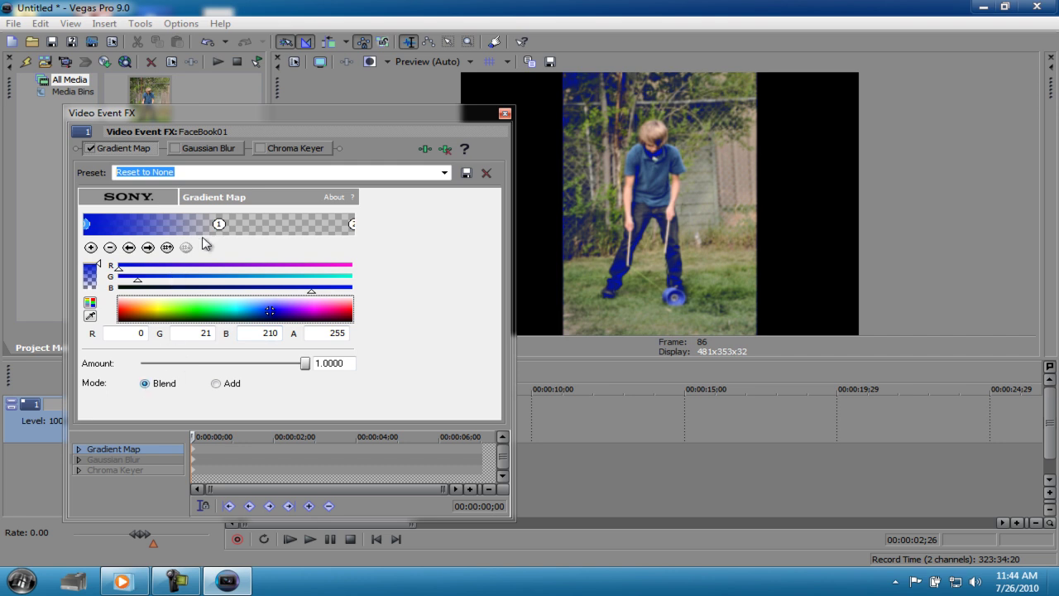
{"action": "mouse_move", "coordinate": [219, 224]}
{"action": "left_mouse_down"}
{"action": "mouse_move", "coordinate": [235, 223]}
{"action": "mouse_move", "coordinate": [218, 220]}
{"action": "left_mouse_up"}
{"action": "left_click", "coordinate": [228, 220]}
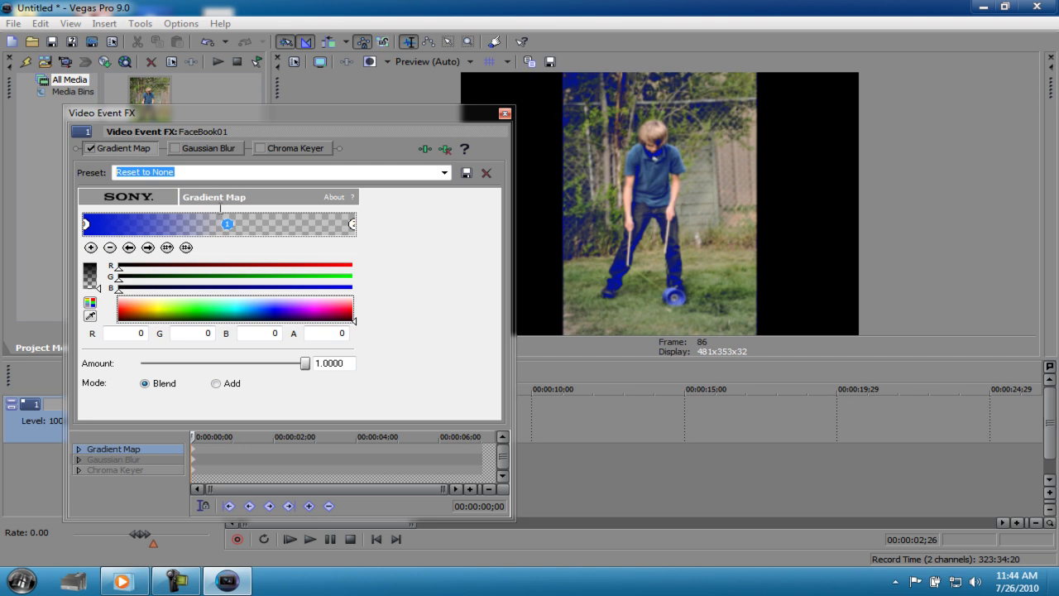
Re-enable Gaussian Blur and limit it to the blue channel by excluding red and green
{"action": "left_click", "coordinate": [191, 148]}
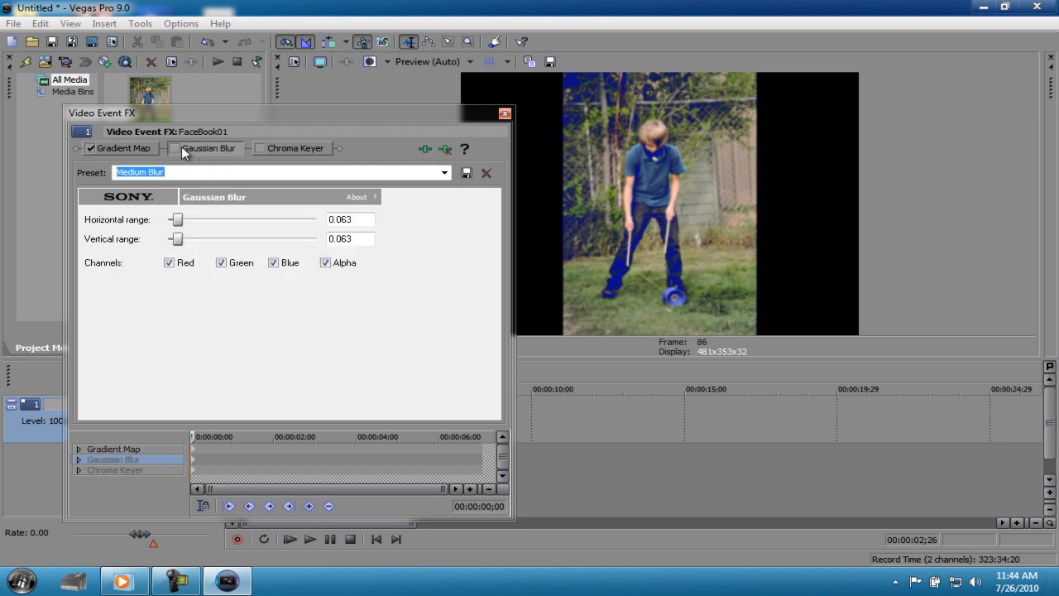
{"action": "left_click", "coordinate": [174, 148]}
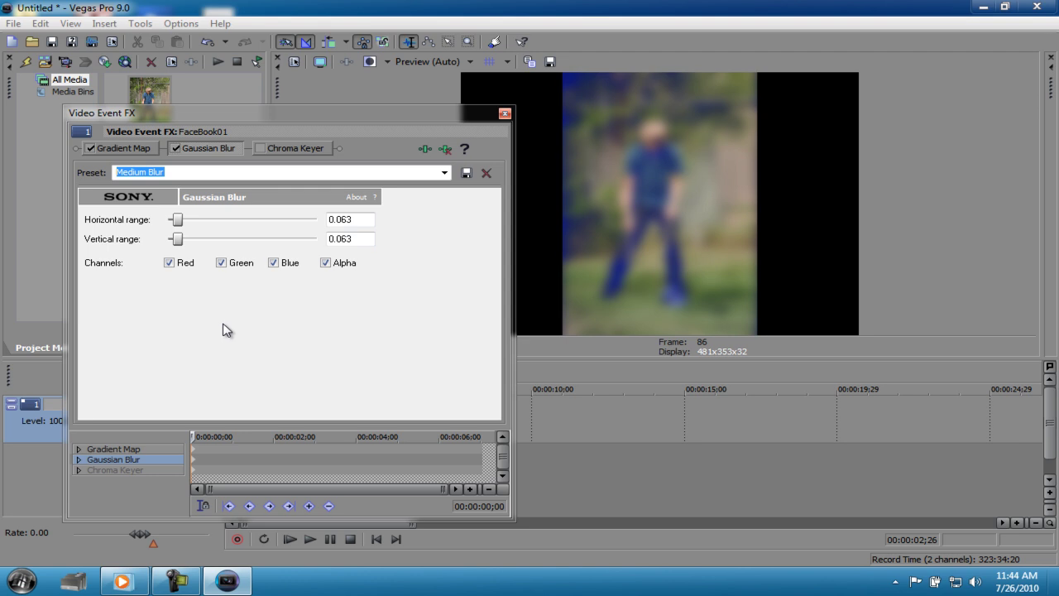
{"action": "left_click", "coordinate": [169, 263]}
{"action": "left_click", "coordinate": [220, 263]}
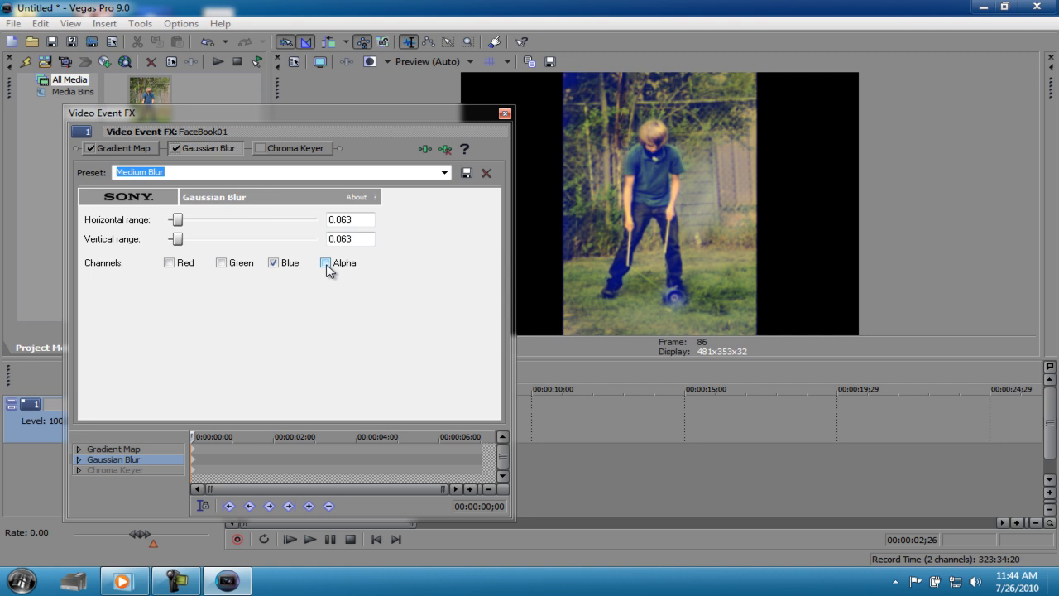
Enable Chroma Keyer with slightly more blur and shift the first Gradient Map stop left
{"action": "left_click", "coordinate": [260, 148]}
{"action": "left_click", "coordinate": [299, 145]}
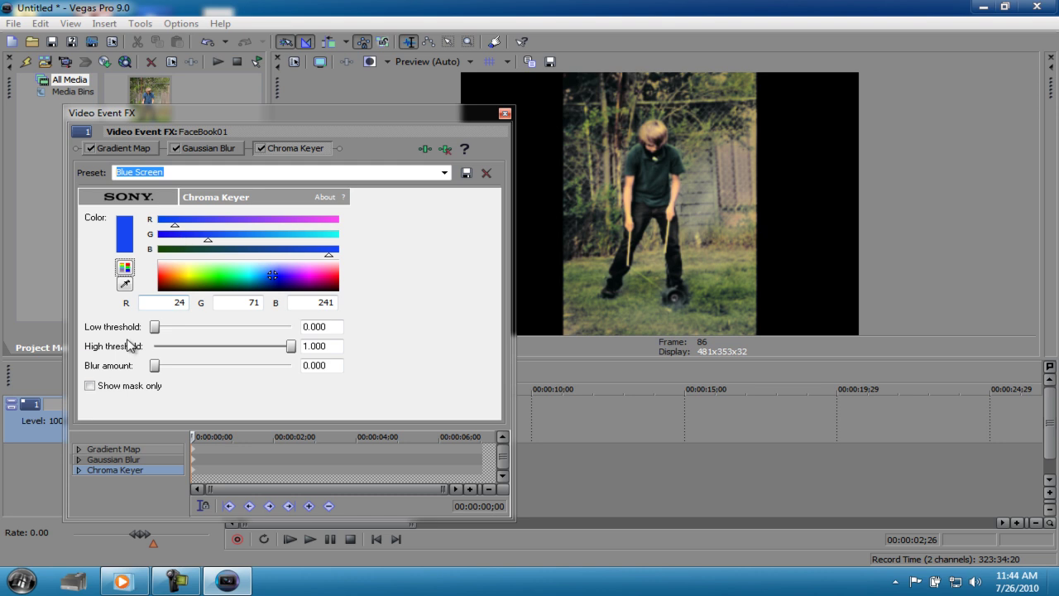
{"action": "left_click_drag", "start_coordinate": [156, 369], "coordinate": [177, 367]}
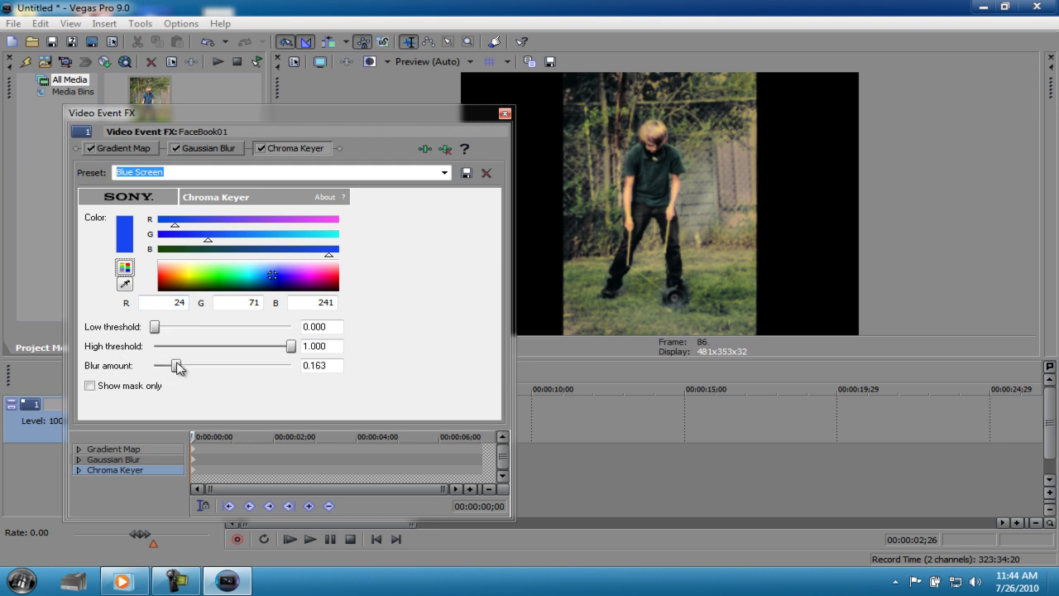
{"action": "mouse_move", "coordinate": [162, 238]}
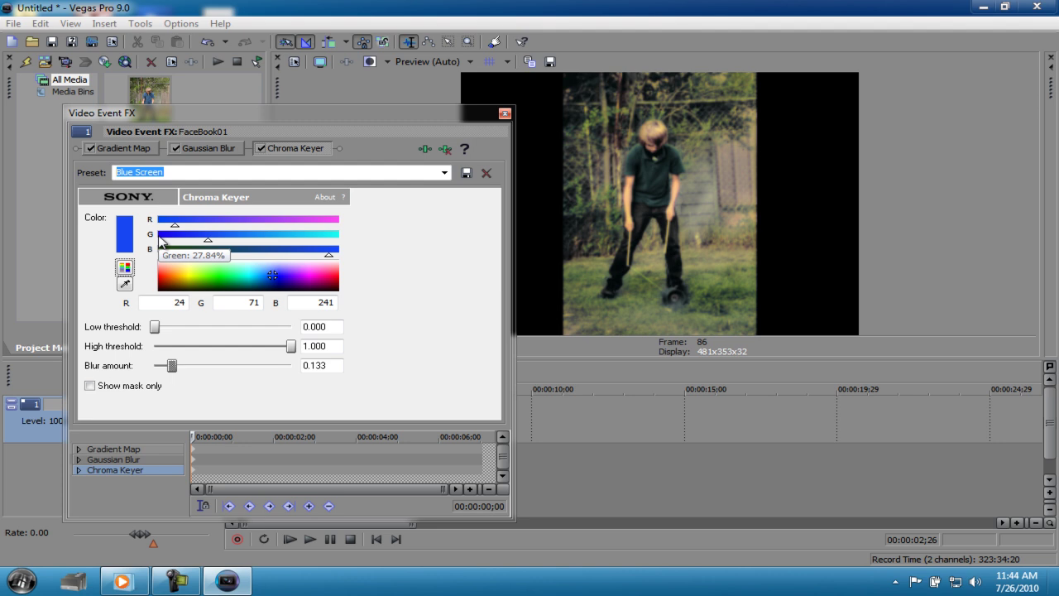
{"action": "left_click", "coordinate": [126, 147]}
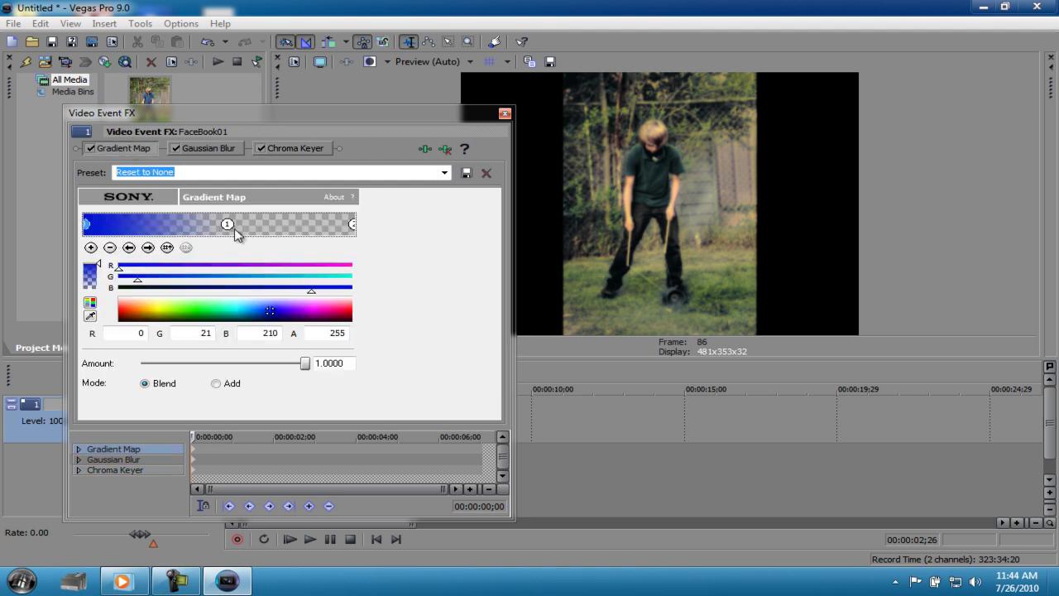
{"action": "mouse_move", "coordinate": [228, 225]}
{"action": "left_mouse_down"}
{"action": "mouse_move", "coordinate": [180, 224]}
{"action": "mouse_move", "coordinate": [276, 224]}
{"action": "mouse_move", "coordinate": [125, 228]}
{"action": "left_mouse_up"}
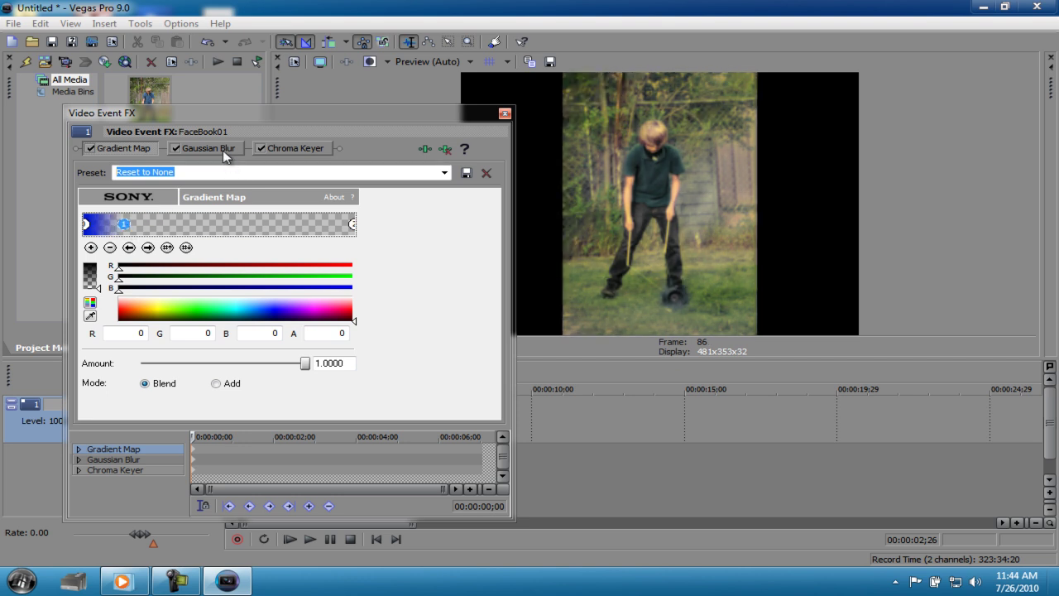
Lower the Gaussian Blur vertical range, then remove all effects from the clip
{"action": "left_click", "coordinate": [223, 150]}
{"action": "mouse_move", "coordinate": [214, 238]}
{"action": "left_mouse_down"}
{"action": "mouse_move", "coordinate": [171, 239]}
{"action": "mouse_move", "coordinate": [170, 228]}
{"action": "mouse_move", "coordinate": [146, 241]}
{"action": "left_mouse_up"}
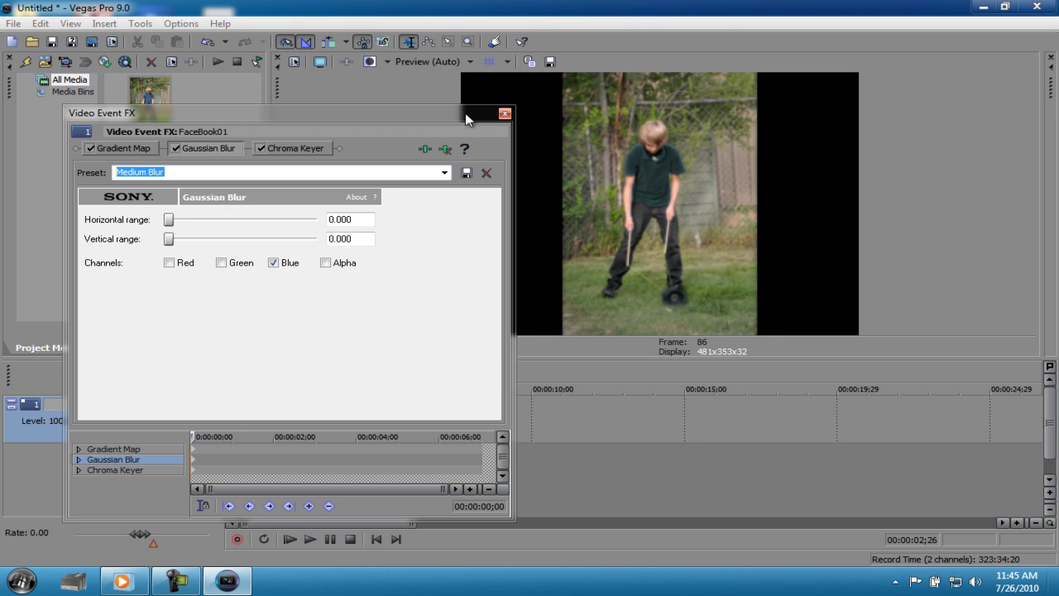
{"action": "left_click", "coordinate": [447, 149]}
{"action": "left_click", "coordinate": [447, 148]}
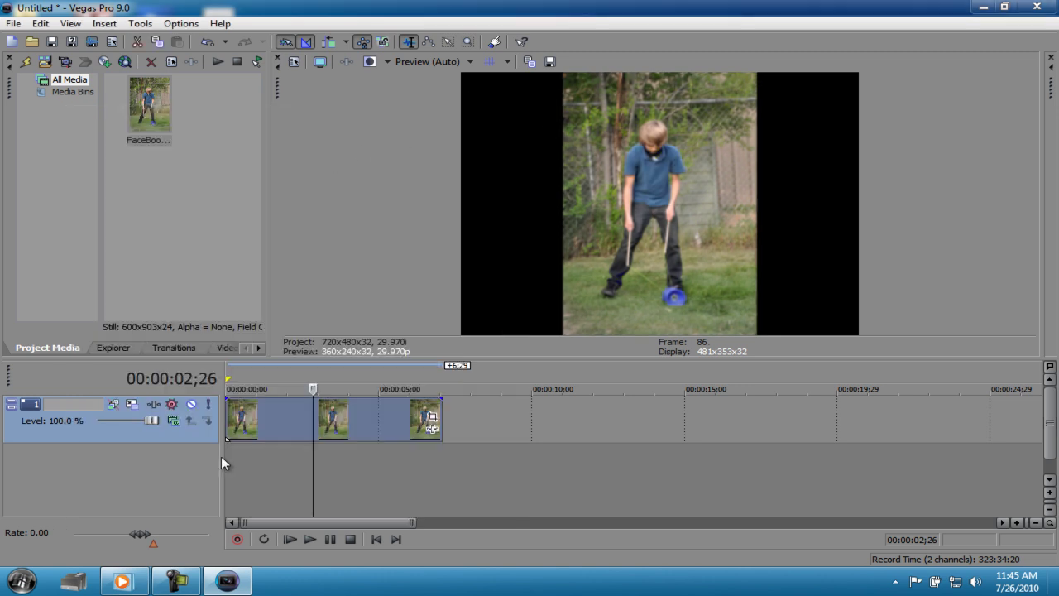
Apply the Color Curves effect from the Video FX list to the photo clip
{"action": "left_click", "coordinate": [278, 377]}
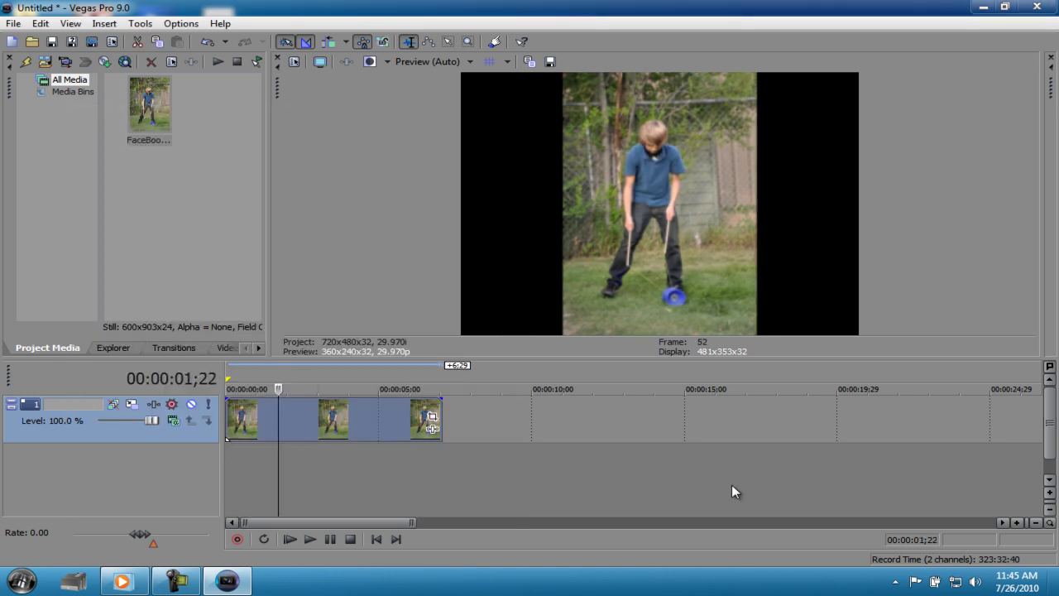
{"action": "left_click", "coordinate": [176, 581]}
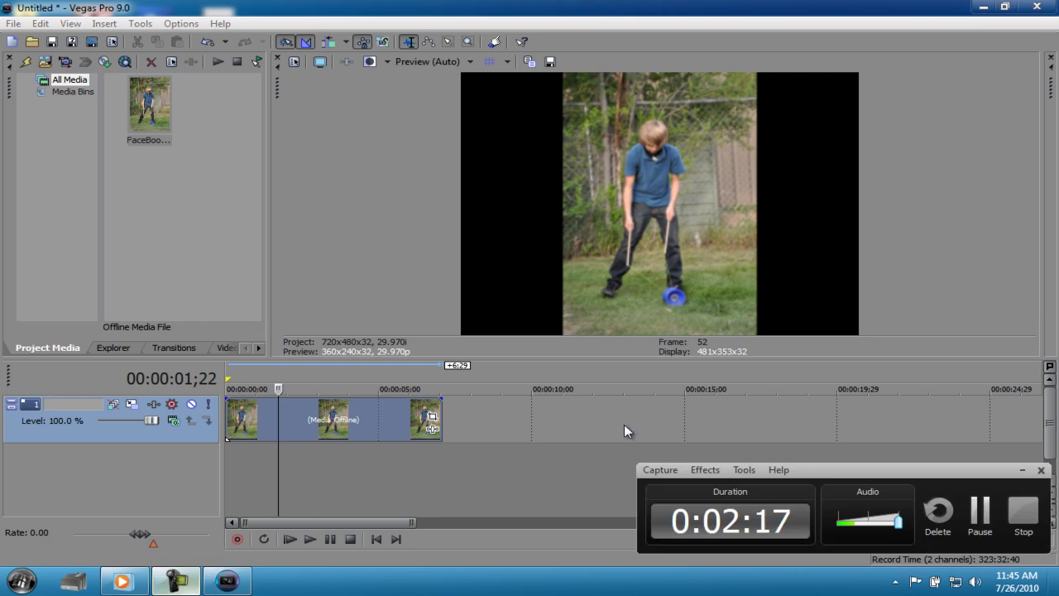
{"action": "left_click", "coordinate": [977, 513]}
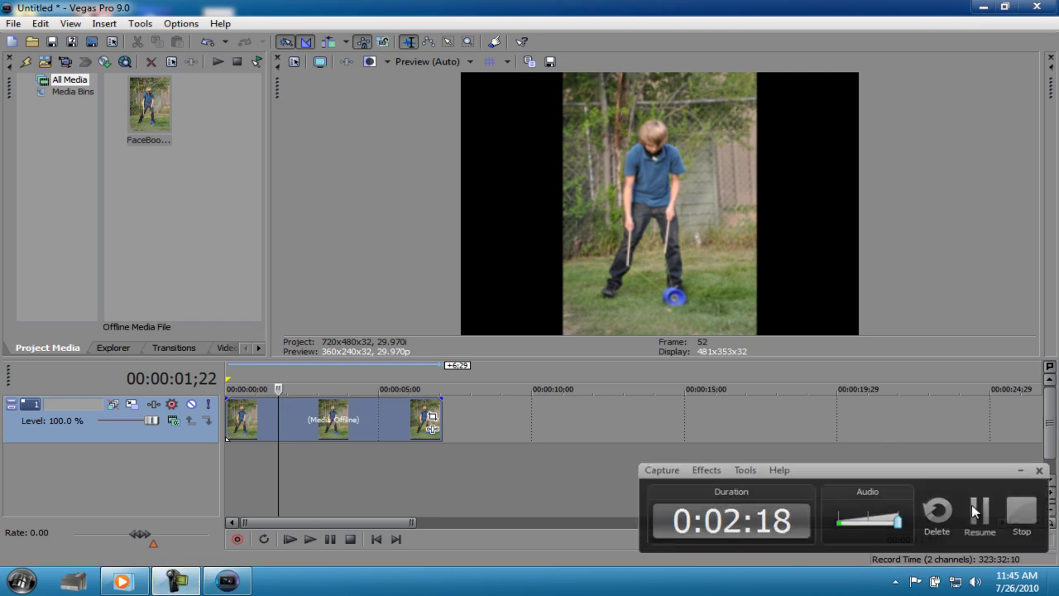
{"action": "left_click", "coordinate": [228, 348]}
{"action": "left_click", "coordinate": [51, 229]}
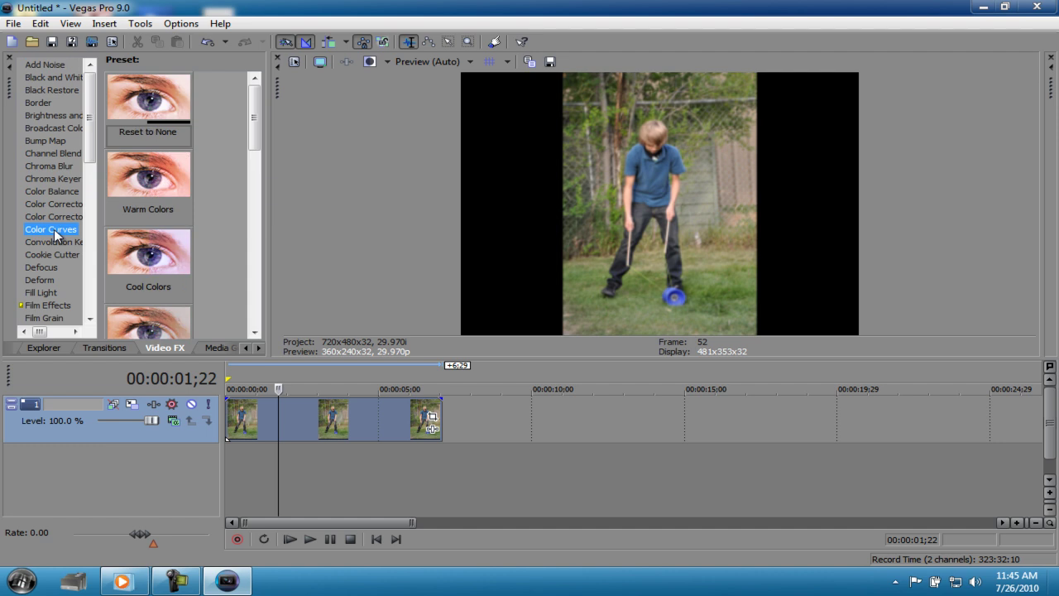
{"action": "mouse_move", "coordinate": [130, 117]}
{"action": "left_mouse_down"}
{"action": "mouse_move", "coordinate": [332, 447]}
{"action": "mouse_move", "coordinate": [320, 415]}
{"action": "left_mouse_up"}
{"action": "left_click_drag", "start_coordinate": [400, 255], "coordinate": [330, 240]}
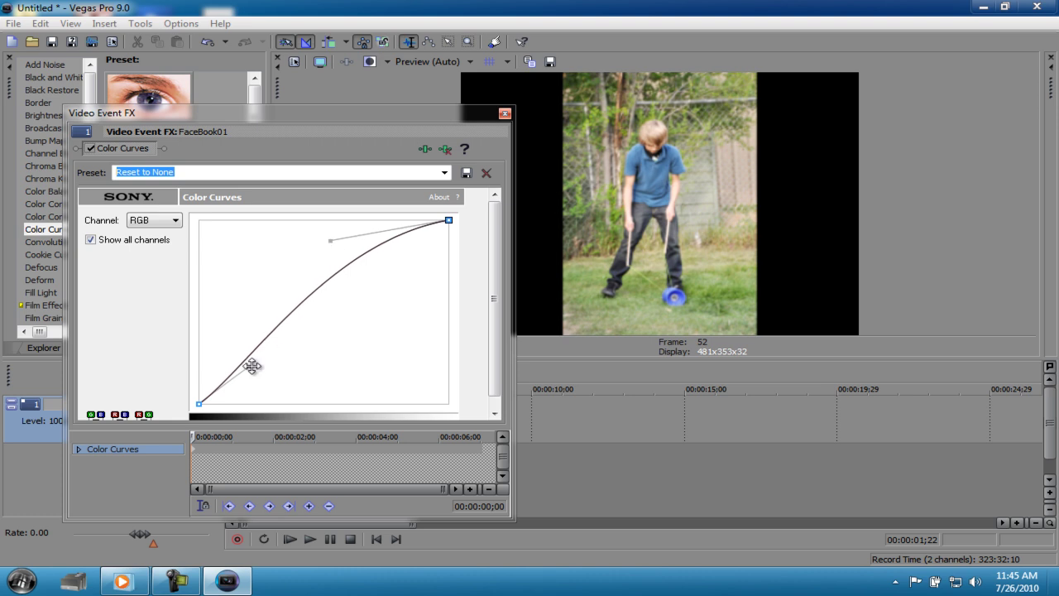
Bend the Color Curves line into an S shape for more contrast
{"action": "left_click_drag", "start_coordinate": [252, 365], "coordinate": [332, 375]}
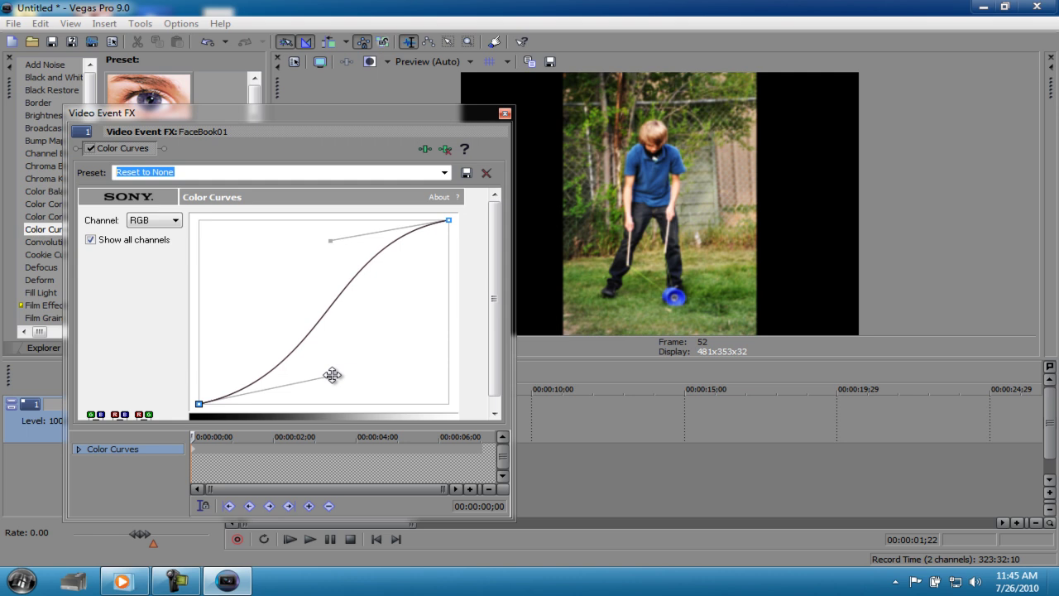
{"action": "mouse_move", "coordinate": [331, 375]}
{"action": "left_mouse_down"}
{"action": "mouse_move", "coordinate": [343, 376]}
{"action": "mouse_move", "coordinate": [319, 372]}
{"action": "left_mouse_up"}
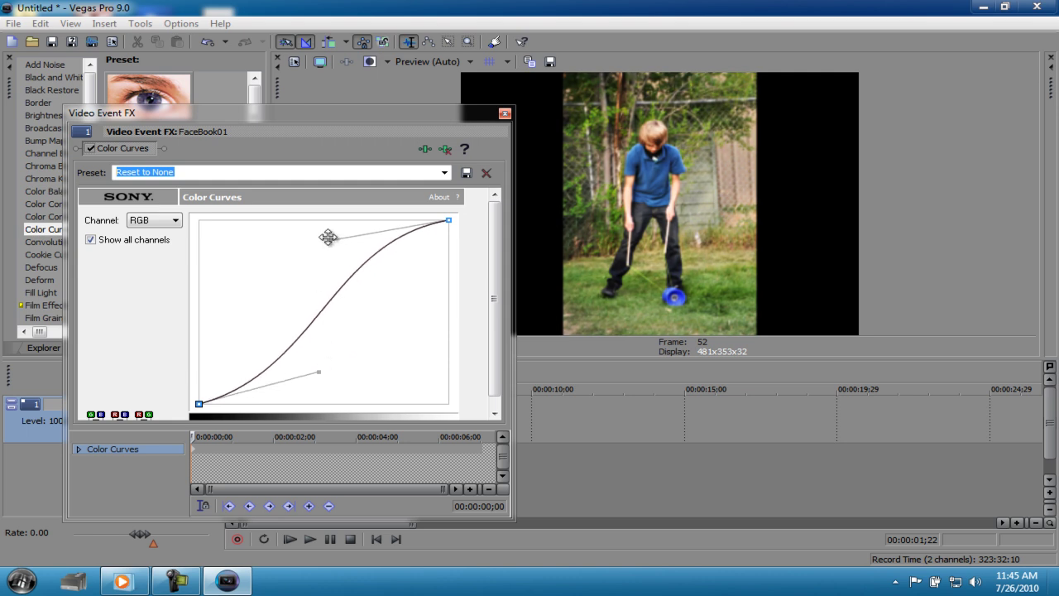
{"action": "mouse_move", "coordinate": [328, 237]}
{"action": "left_mouse_down"}
{"action": "mouse_move", "coordinate": [278, 240]}
{"action": "mouse_move", "coordinate": [294, 230]}
{"action": "mouse_move", "coordinate": [449, 270]}
{"action": "left_mouse_up"}
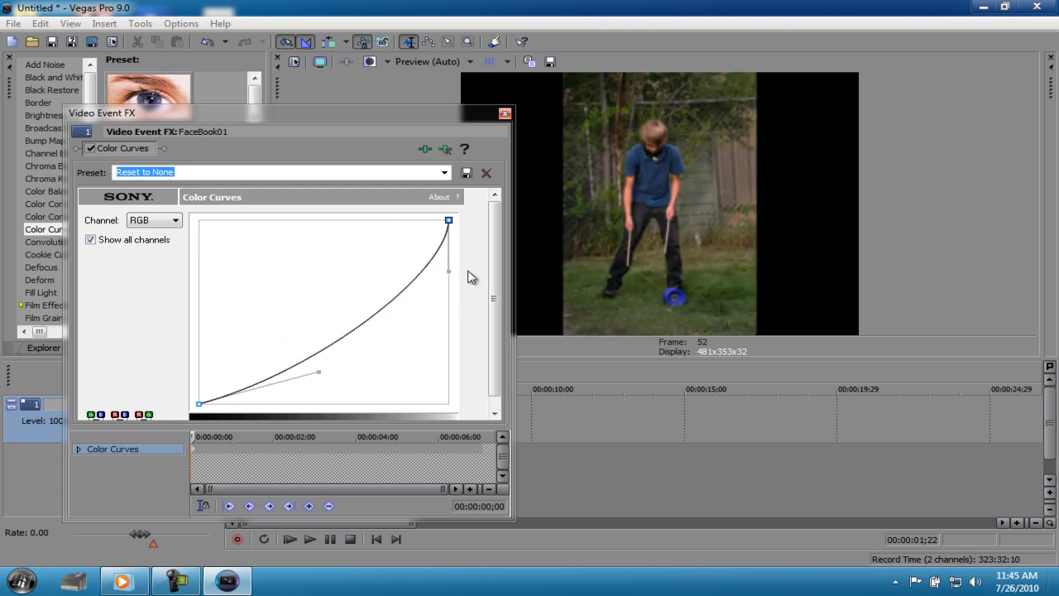
{"action": "left_click_drag", "start_coordinate": [321, 371], "coordinate": [205, 332]}
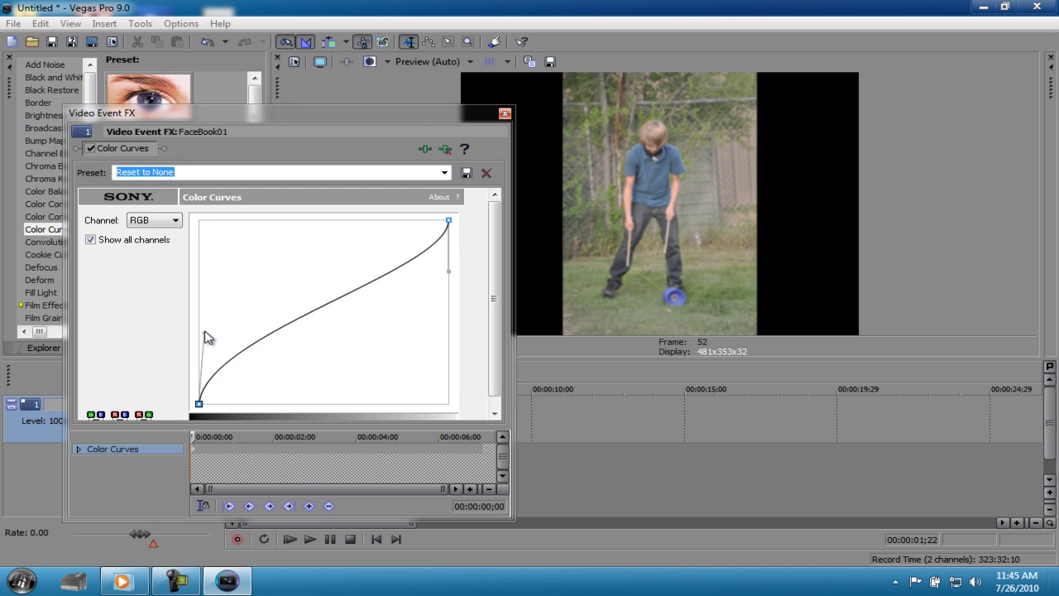
{"action": "mouse_move", "coordinate": [449, 272]}
{"action": "left_mouse_down"}
{"action": "mouse_move", "coordinate": [453, 378]}
{"action": "mouse_move", "coordinate": [293, 244]}
{"action": "left_mouse_up"}
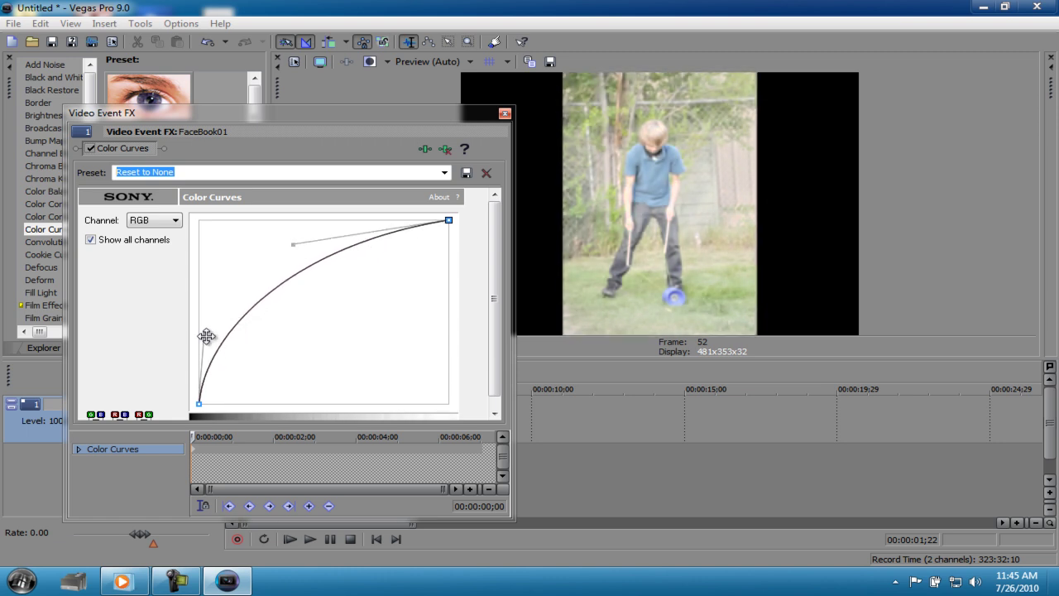
{"action": "mouse_move", "coordinate": [205, 333]}
{"action": "left_mouse_down"}
{"action": "mouse_move", "coordinate": [386, 364]}
{"action": "mouse_move", "coordinate": [357, 336]}
{"action": "left_mouse_up"}
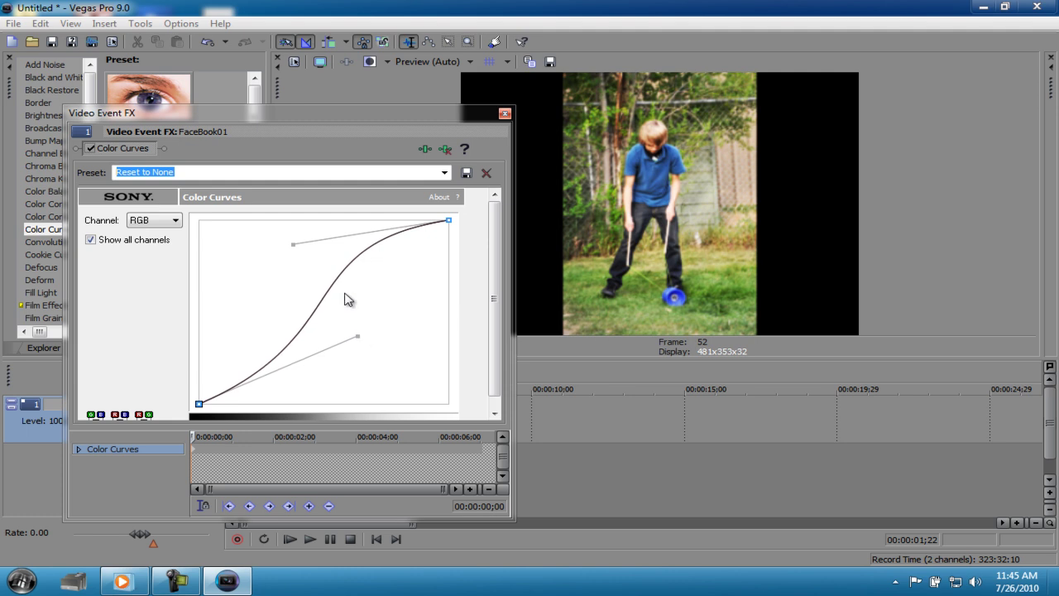
{"action": "left_click_drag", "start_coordinate": [290, 246], "coordinate": [256, 245]}
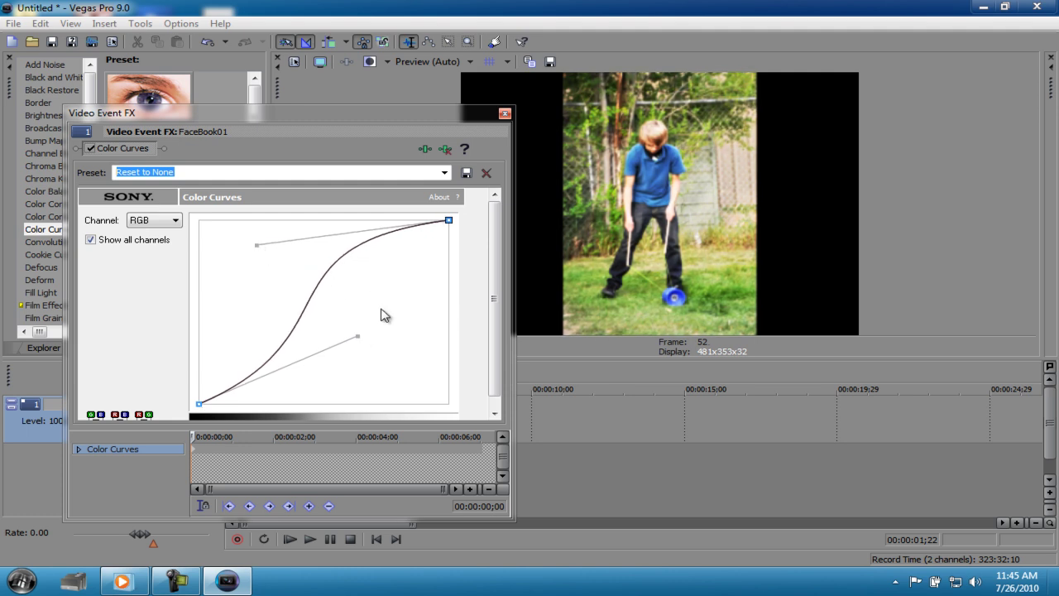
Fine-tune the S-curve, deepening the shadows and steepening the highlights
{"action": "mouse_move", "coordinate": [358, 338]}
{"action": "left_mouse_down"}
{"action": "mouse_move", "coordinate": [384, 364]}
{"action": "mouse_move", "coordinate": [375, 366]}
{"action": "mouse_move", "coordinate": [433, 378]}
{"action": "mouse_move", "coordinate": [348, 346]}
{"action": "left_mouse_up"}
{"action": "left_click_drag", "start_coordinate": [257, 245], "coordinate": [271, 277]}
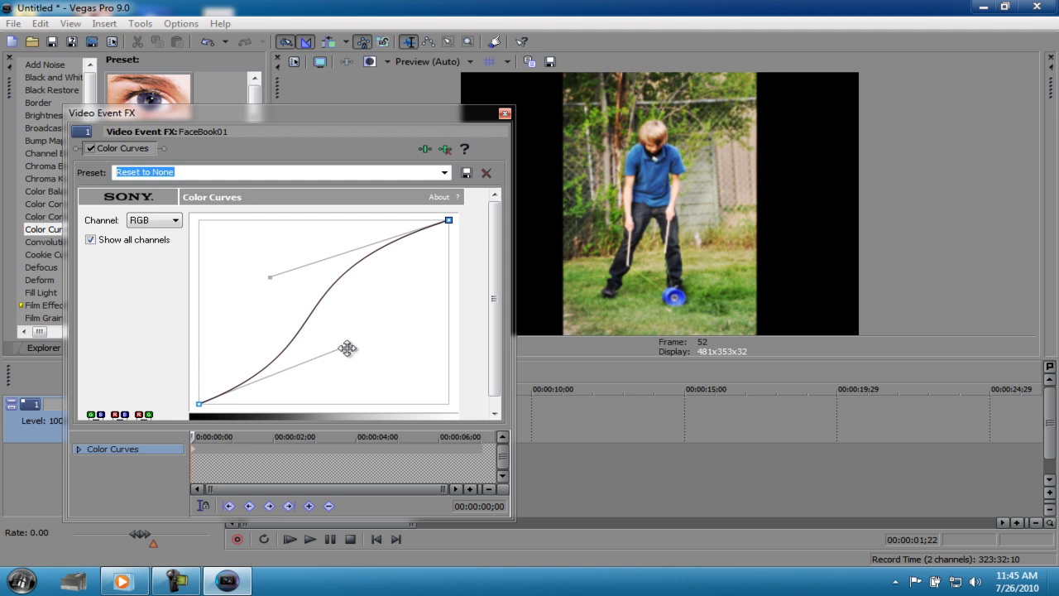
{"action": "left_click_drag", "start_coordinate": [348, 347], "coordinate": [341, 374]}
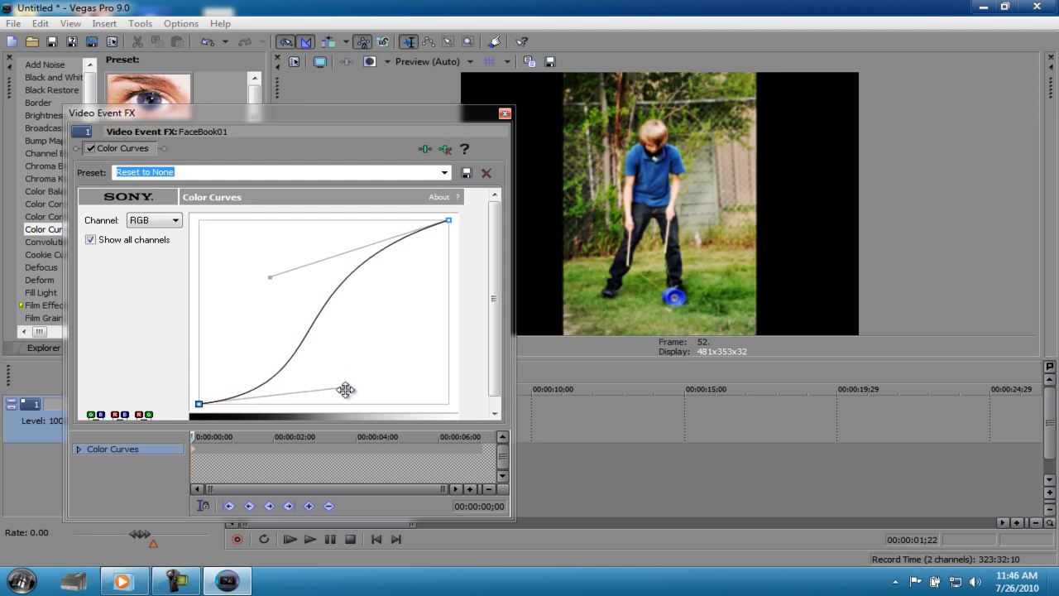
{"action": "left_click_drag", "start_coordinate": [341, 375], "coordinate": [360, 378]}
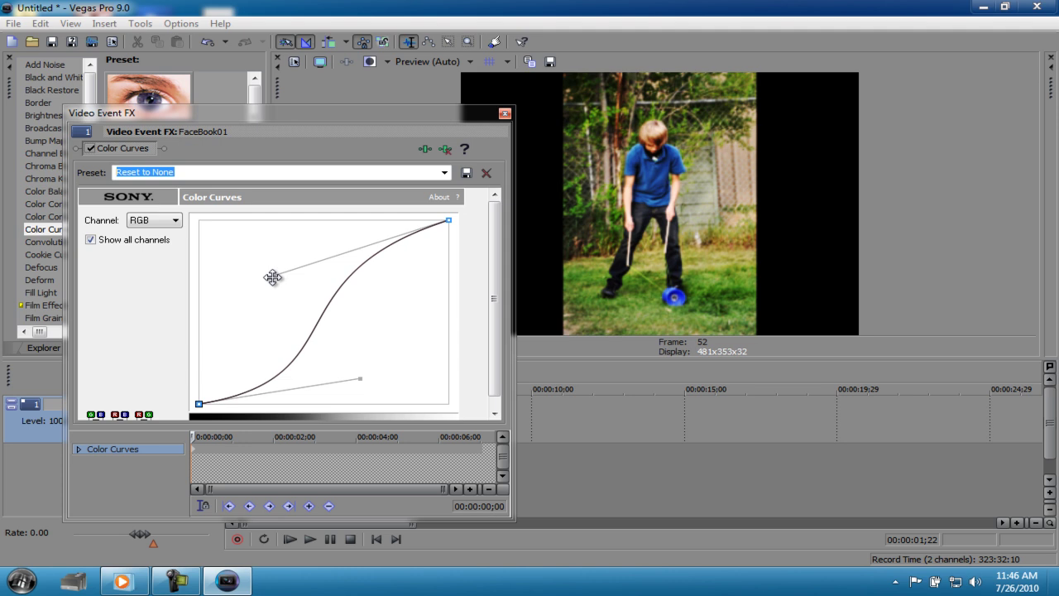
{"action": "mouse_move", "coordinate": [271, 277]}
{"action": "left_mouse_down"}
{"action": "mouse_move", "coordinate": [293, 237]}
{"action": "mouse_move", "coordinate": [273, 229]}
{"action": "mouse_move", "coordinate": [324, 250]}
{"action": "left_mouse_up"}
{"action": "left_click_drag", "start_coordinate": [360, 378], "coordinate": [359, 372]}
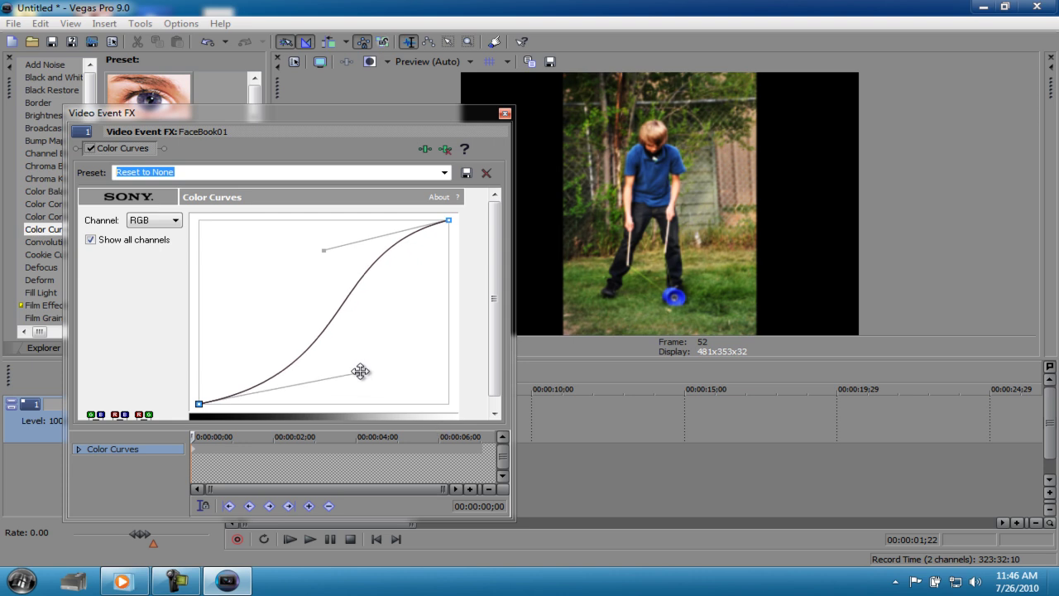
Toggle the curve effect on and off to compare, leave it off, and close its window
{"action": "left_click", "coordinate": [91, 148]}
{"action": "left_click", "coordinate": [91, 148]}
{"action": "left_click", "coordinate": [91, 148]}
{"action": "left_click", "coordinate": [91, 148]}
{"action": "left_click", "coordinate": [91, 148]}
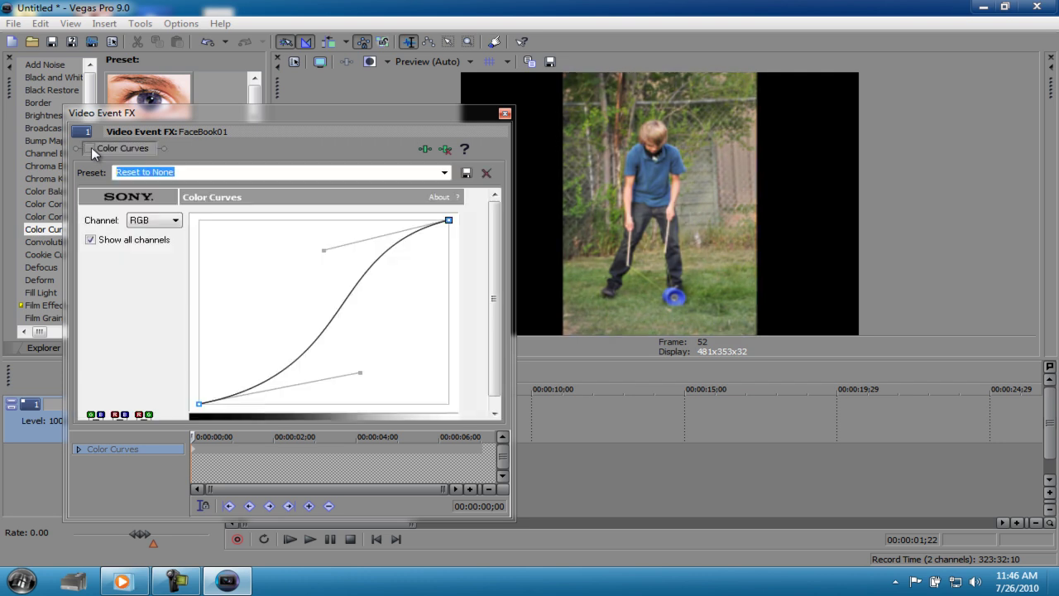
{"action": "left_click", "coordinate": [505, 113]}
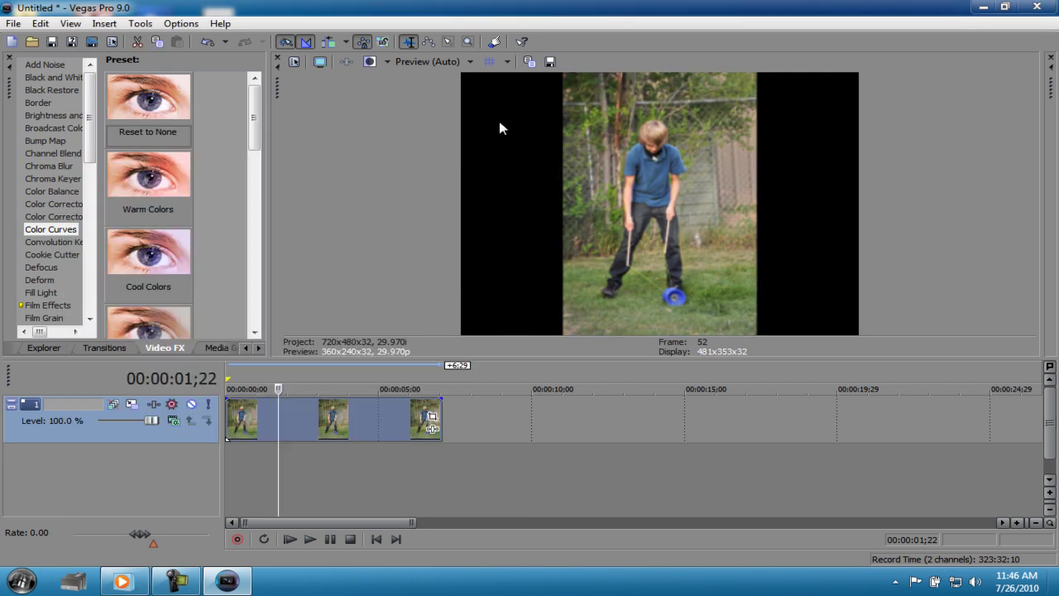
{"action": "left_click_drag", "start_coordinate": [302, 379], "coordinate": [382, 377]}
{"action": "left_click", "coordinate": [240, 382]}
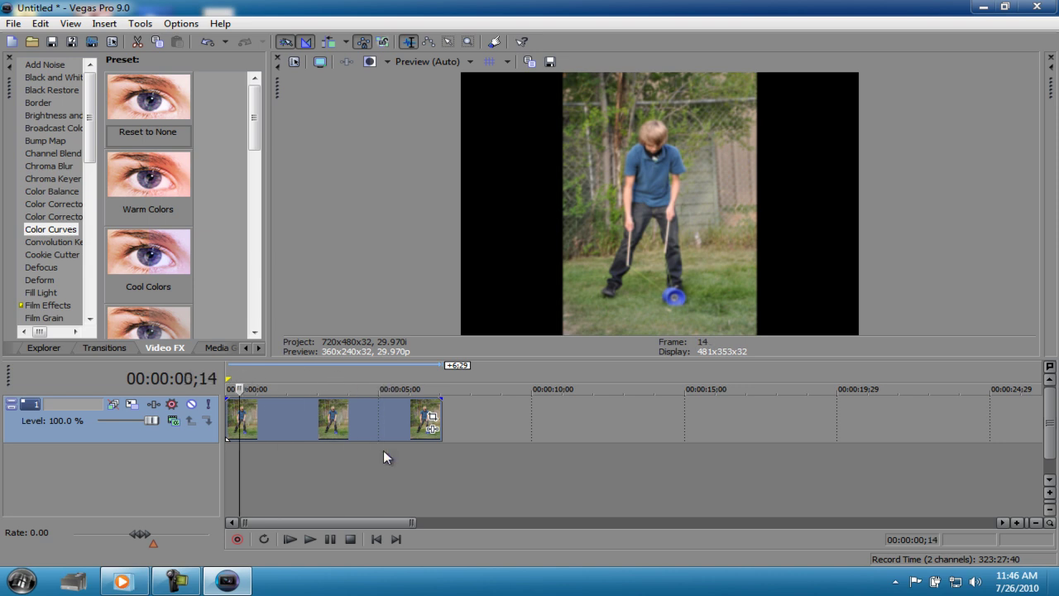